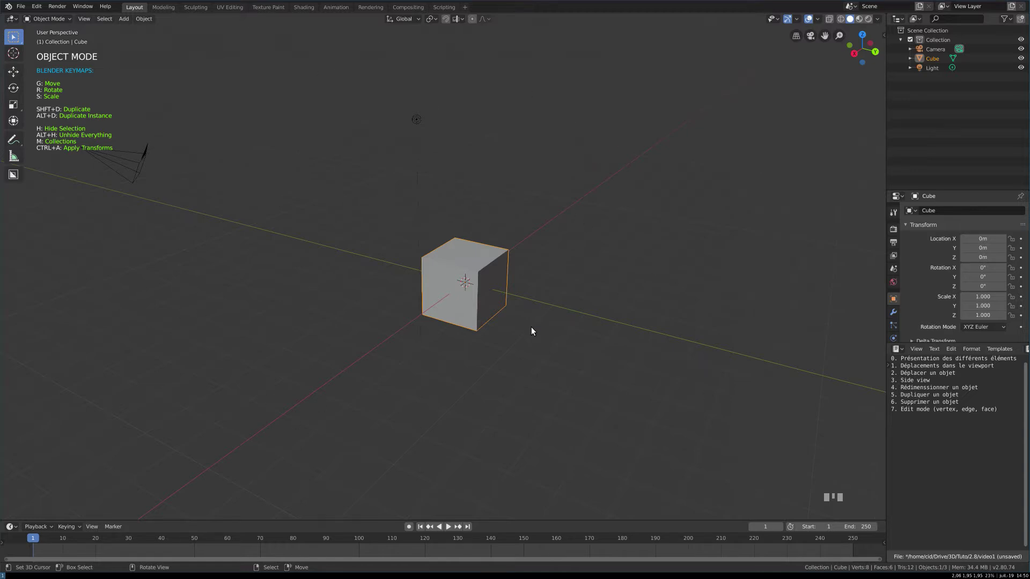
- Select the light and then the camera in the scene, and enlarge the Properties editor to show all its object sections
{"action": "right_click", "coordinate": [417, 119]}
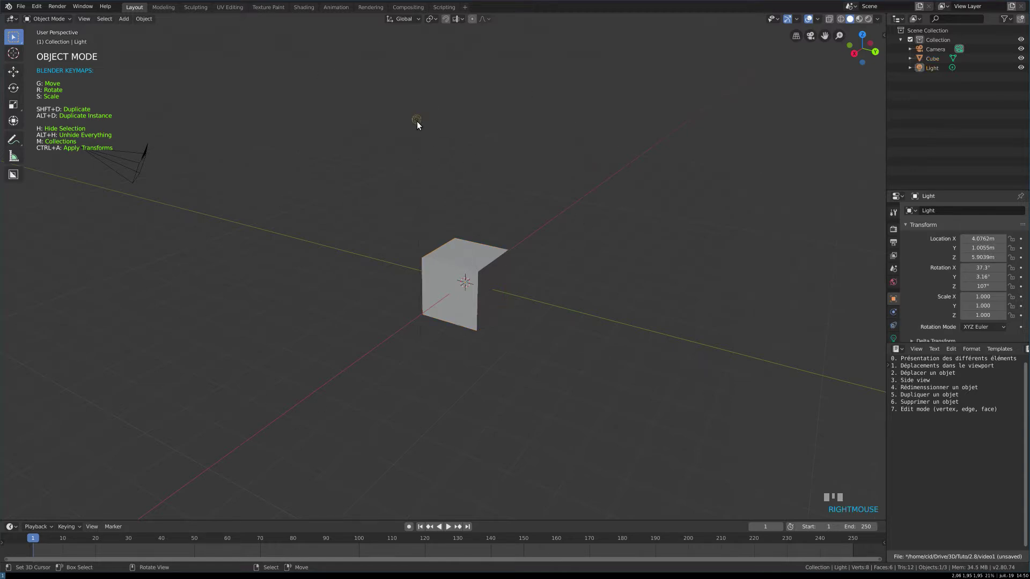
{"action": "right_click", "coordinate": [125, 158]}
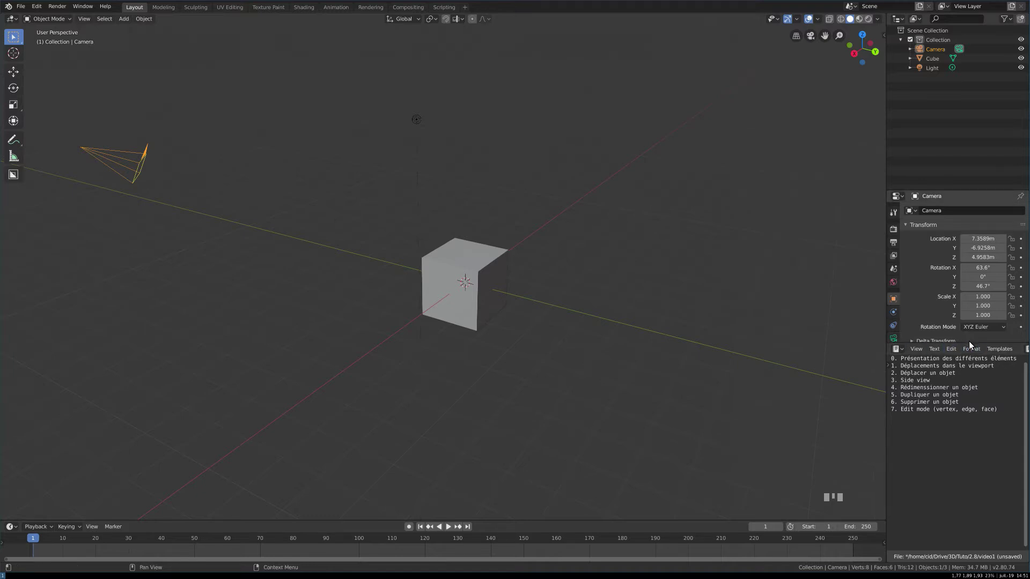
{"action": "left_click_drag", "start_coordinate": [969, 342], "coordinate": [974, 446]}
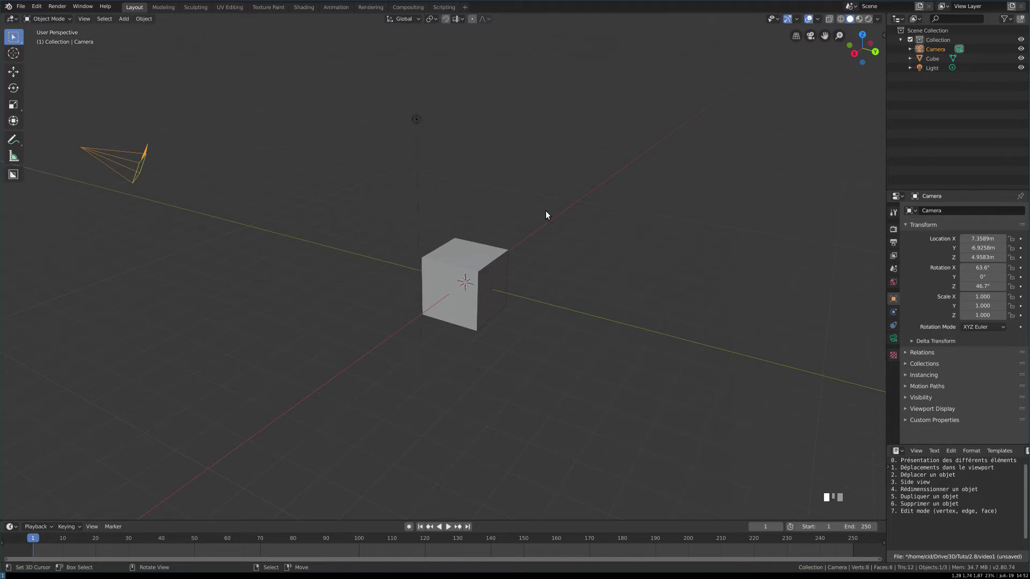
- Examine the cube, light and camera from several angles and distances by orbiting, panning and zooming the 3D view
{"action": "middle_click_drag", "start_coordinate": [614, 295], "coordinate": [537, 299]}
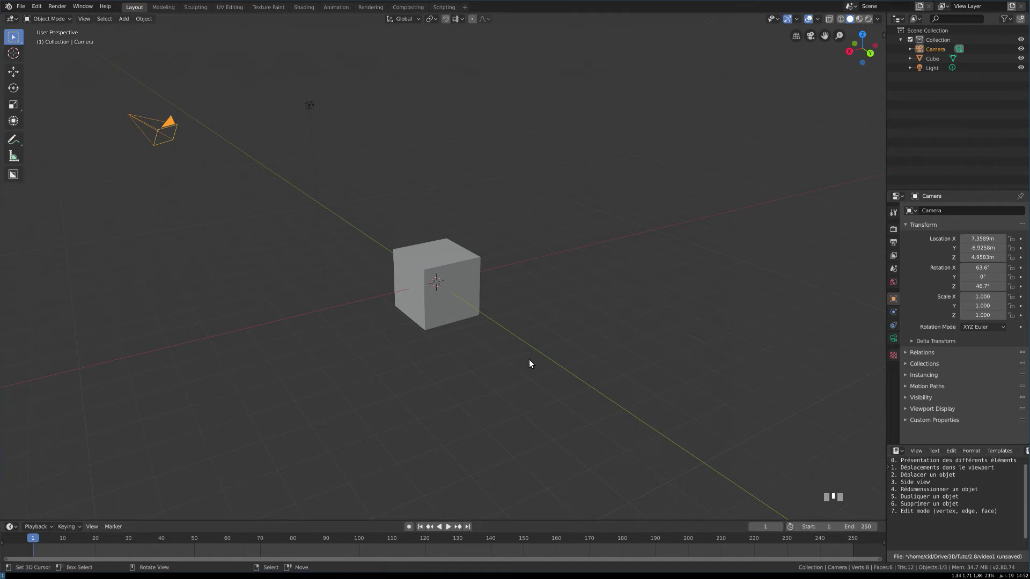
{"action": "middle_click_drag", "start_coordinate": [580, 325], "coordinate": [556, 411]}
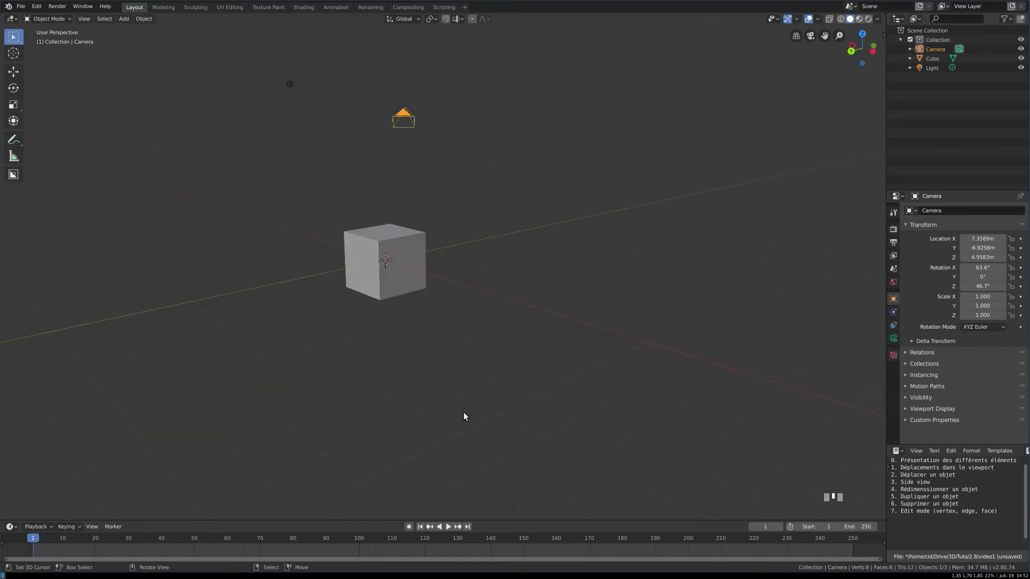
{"action": "key", "text": "shift"}
{"action": "middle_click_drag", "start_coordinate": [557, 325], "coordinate": [498, 232], "text": "shift"}
{"action": "scroll", "coordinate": [471, 289], "scroll_direction": "up", "scroll_amount": 2}
{"action": "scroll", "coordinate": [471, 289], "scroll_direction": "down", "scroll_amount": 4}
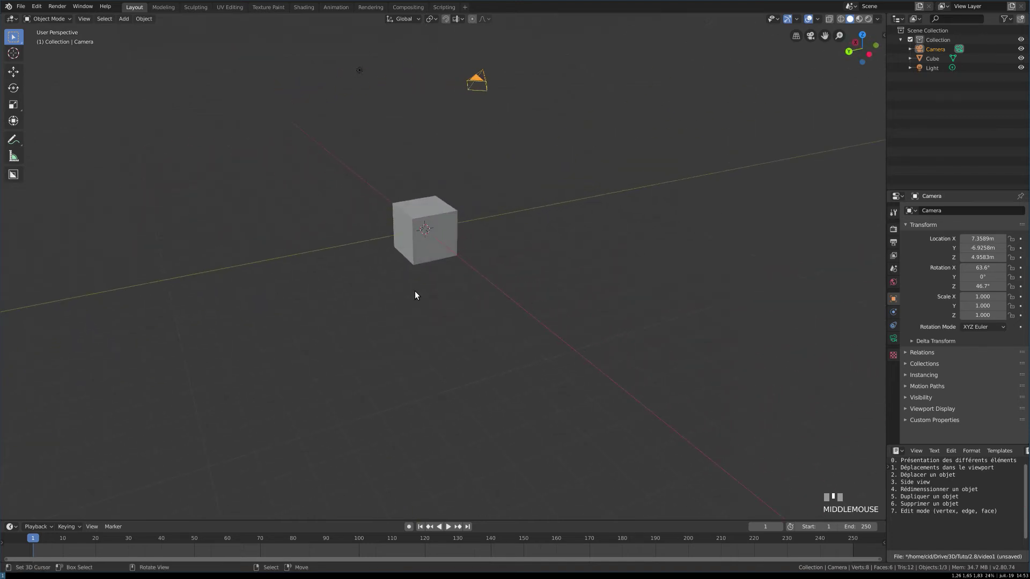
{"action": "scroll", "coordinate": [431, 264], "scroll_direction": "up", "scroll_amount": 6}
{"action": "scroll", "coordinate": [430, 264], "scroll_direction": "down", "scroll_amount": 13}
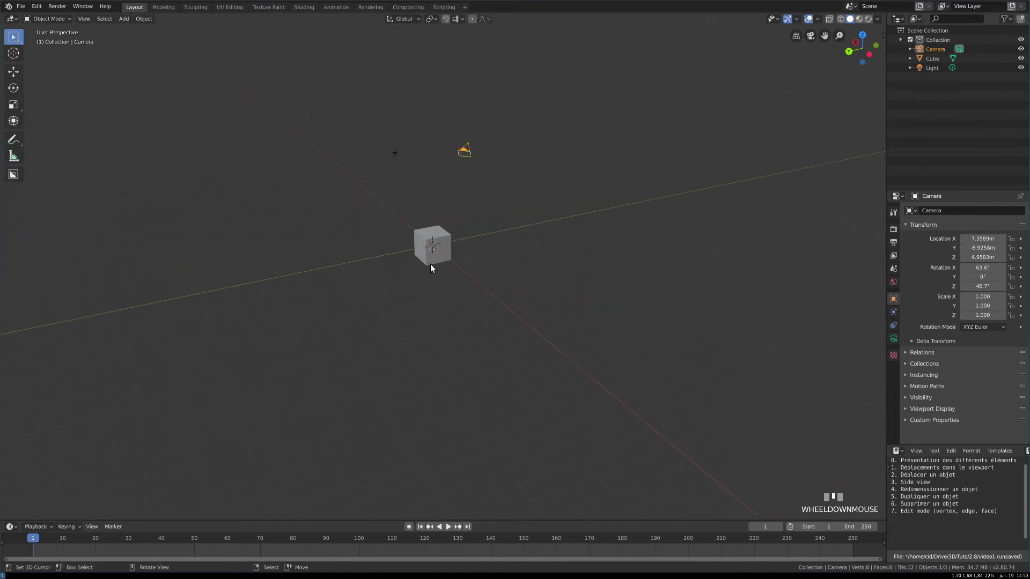
{"action": "scroll", "coordinate": [431, 265], "scroll_direction": "up", "scroll_amount": 14}
{"action": "scroll", "coordinate": [430, 265], "scroll_direction": "down", "scroll_amount": 12}
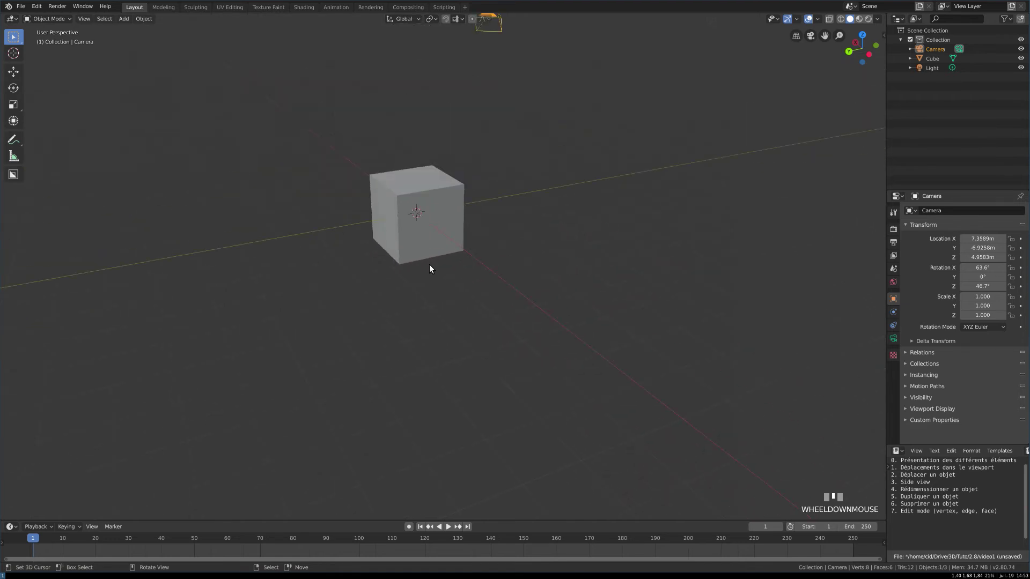
{"action": "scroll", "coordinate": [426, 266], "scroll_direction": "up", "scroll_amount": 10}
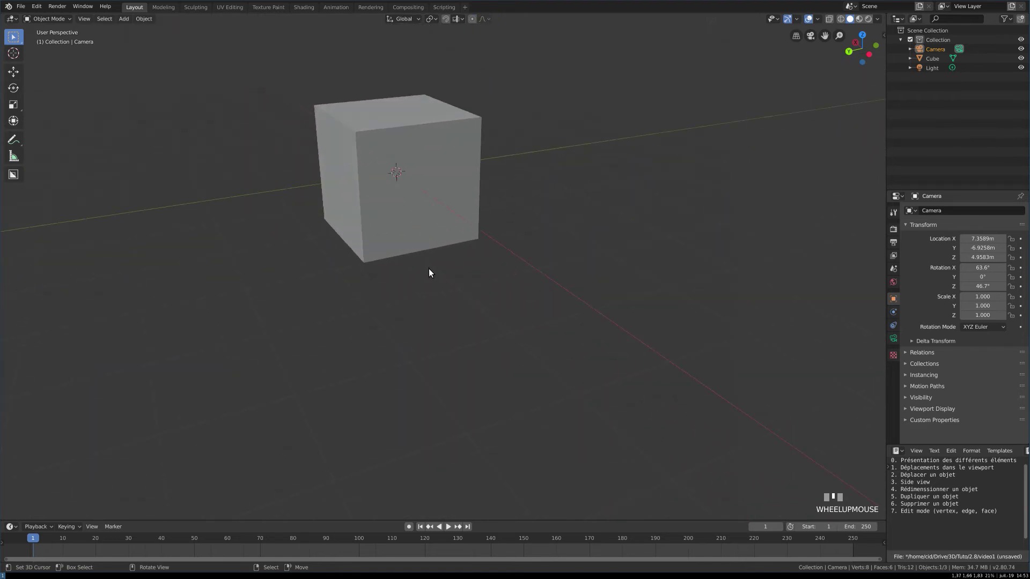
{"action": "middle_click_drag", "start_coordinate": [429, 269], "coordinate": [569, 242]}
{"action": "scroll", "coordinate": [461, 301], "scroll_direction": "up", "scroll_amount": 2}
{"action": "scroll", "coordinate": [461, 301], "scroll_direction": "down", "scroll_amount": 7}
{"action": "scroll", "coordinate": [470, 303], "scroll_direction": "up", "scroll_amount": 3}
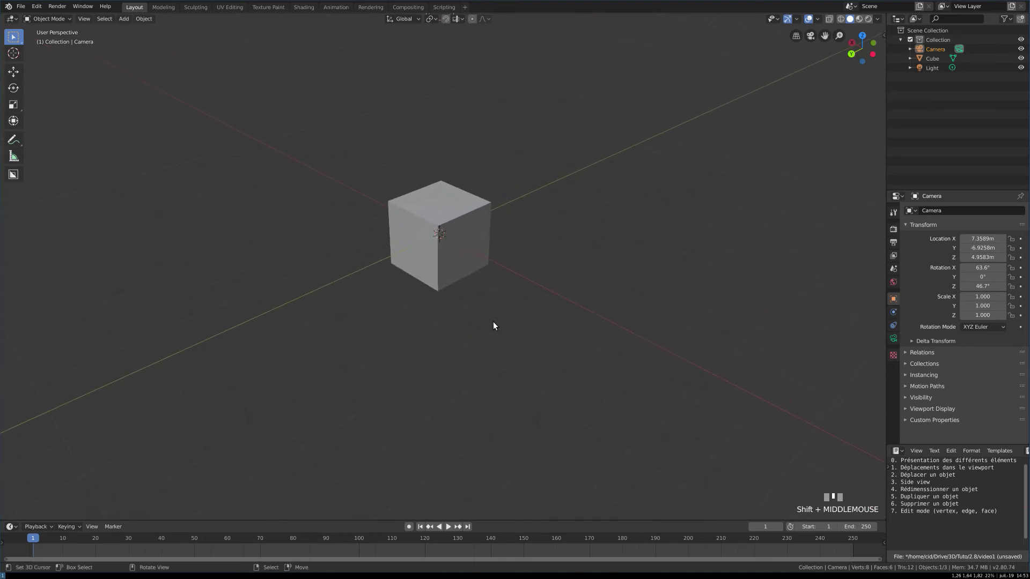
{"action": "mouse_move", "coordinate": [493, 321]}
{"action": "middle_mouse_down"}
{"action": "mouse_move", "coordinate": [443, 320]}
{"action": "mouse_move", "coordinate": [512, 316]}
{"action": "middle_mouse_up"}
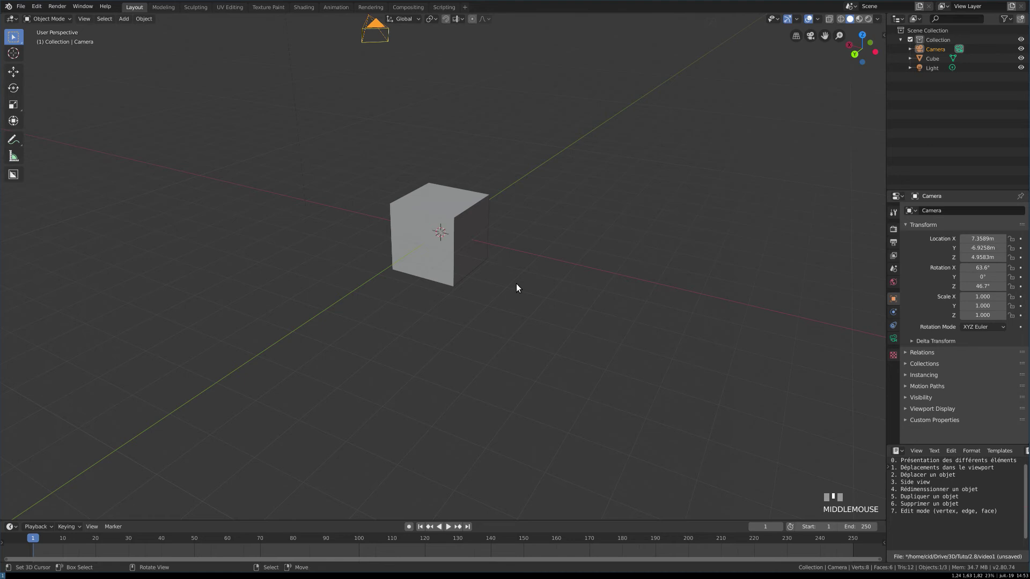
{"action": "middle_click_drag", "start_coordinate": [581, 249], "coordinate": [453, 227]}
- Select the cube, try moving it freely in the 3D view, and undo the moves
{"action": "right_click", "coordinate": [442, 226]}
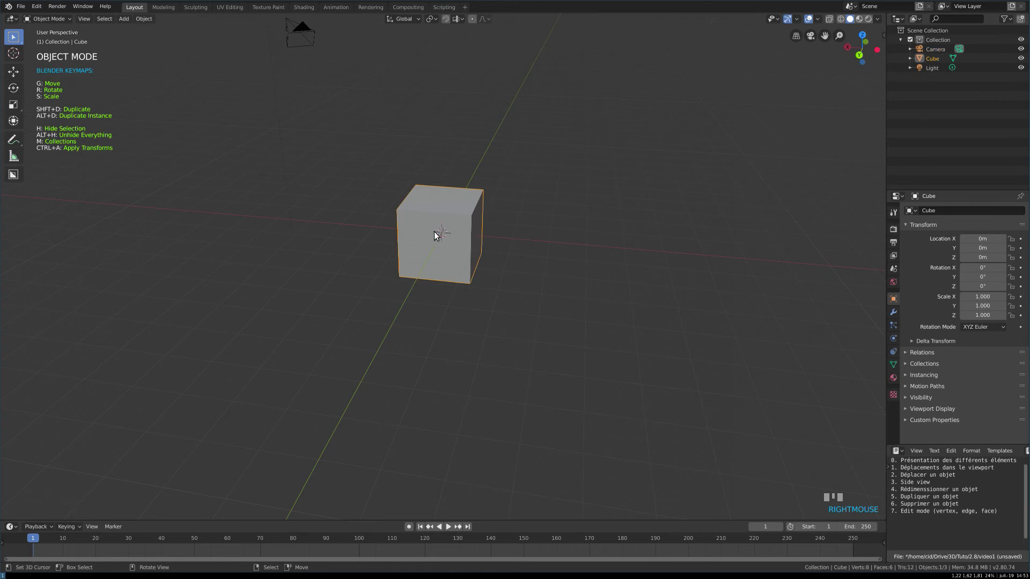
{"action": "right_click_drag", "start_coordinate": [440, 221], "coordinate": [430, 188]}
{"action": "right_click_drag", "start_coordinate": [363, 258], "coordinate": [444, 212]}
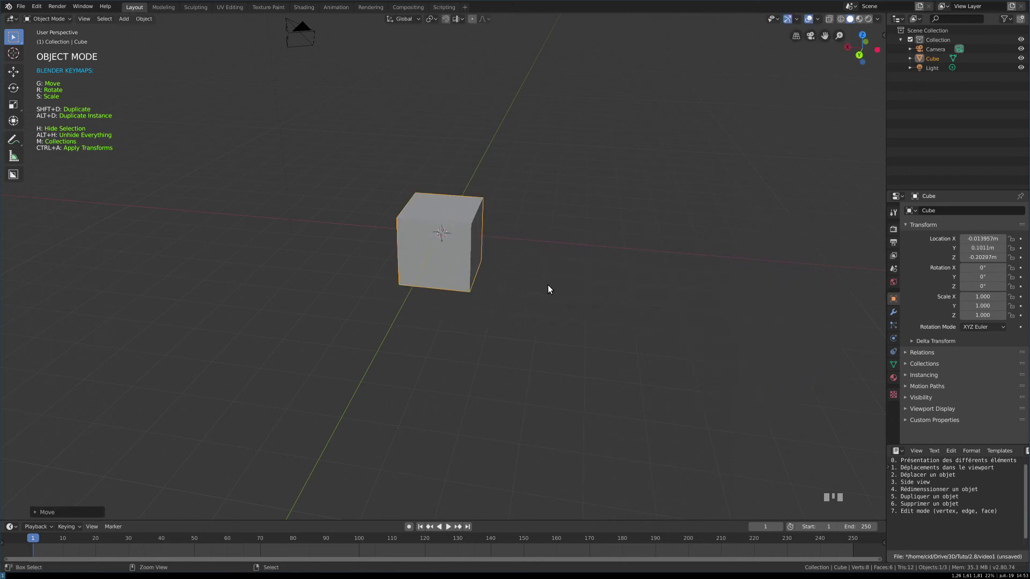
{"action": "key", "text": "ctrl+z"}
{"action": "mouse_move", "coordinate": [457, 218]}
{"action": "right_mouse_down"}
{"action": "mouse_move", "coordinate": [692, 197]}
{"action": "mouse_move", "coordinate": [443, 211]}
{"action": "right_mouse_up"}
{"action": "key", "text": "ctrl+z"}
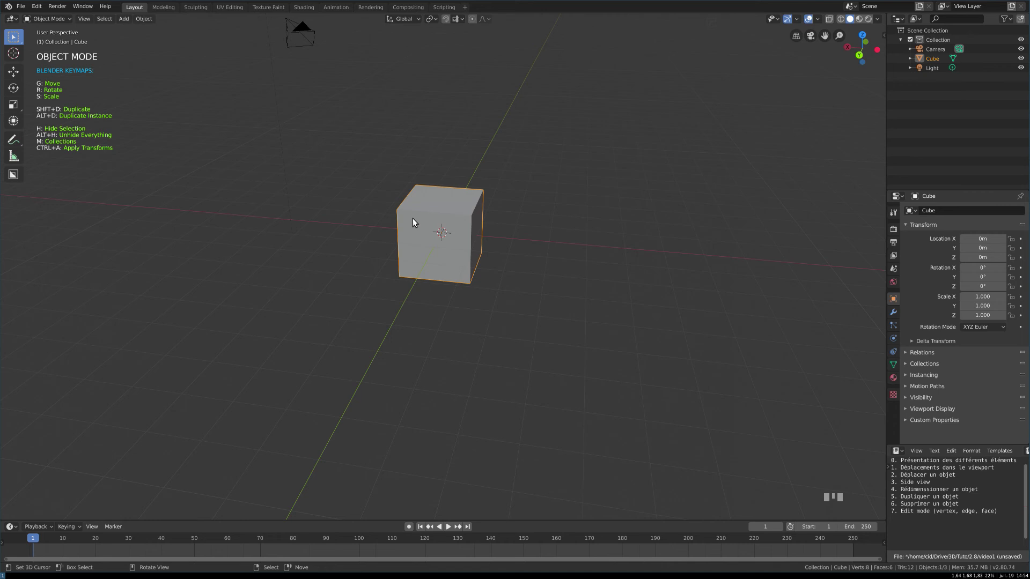
- Try moving the cube along the global X, Y and Z axes, cancelling the moves to keep its original location
{"action": "key", "text": "g"}
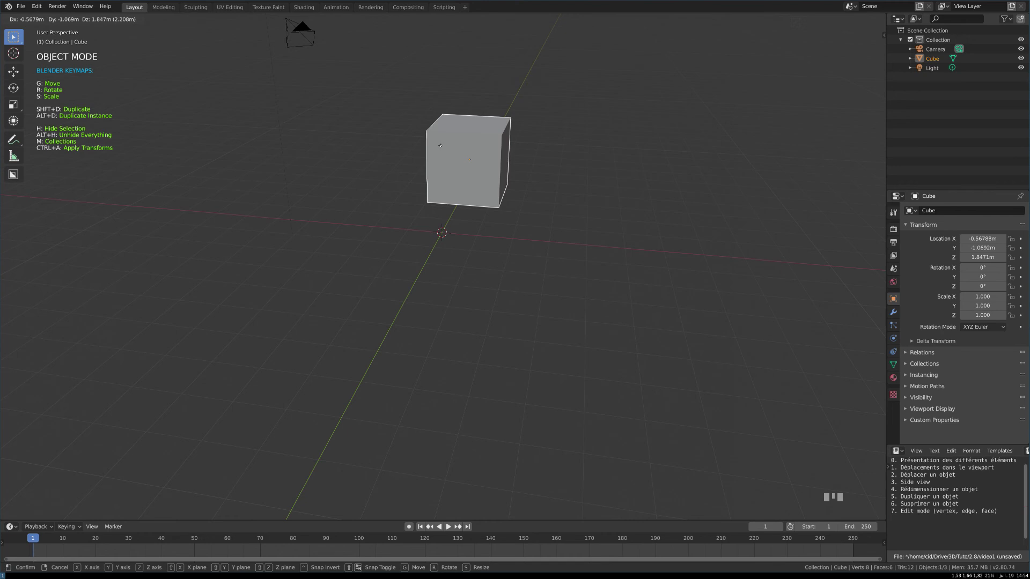
{"action": "key", "text": "x"}
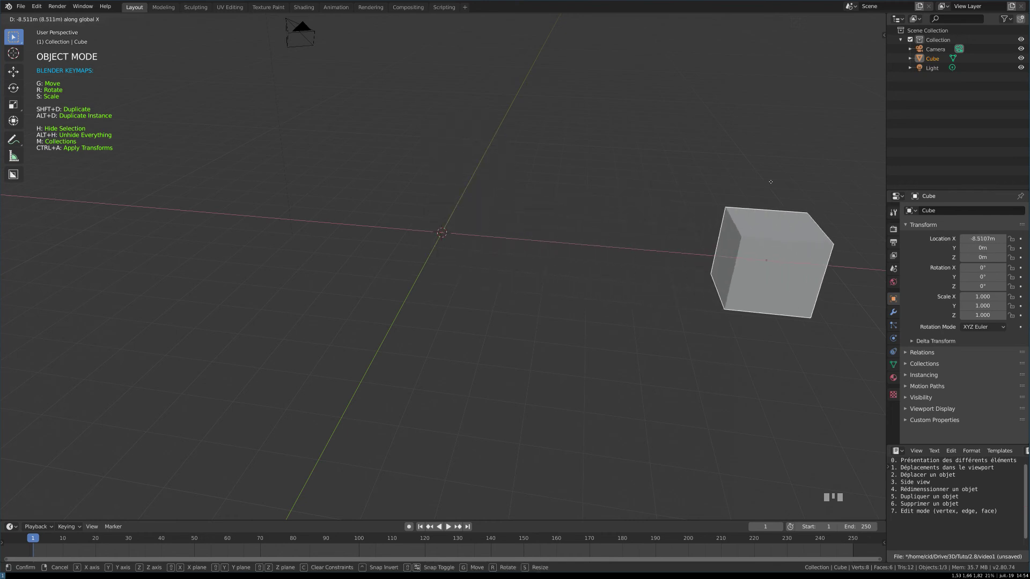
{"action": "key", "text": "y"}
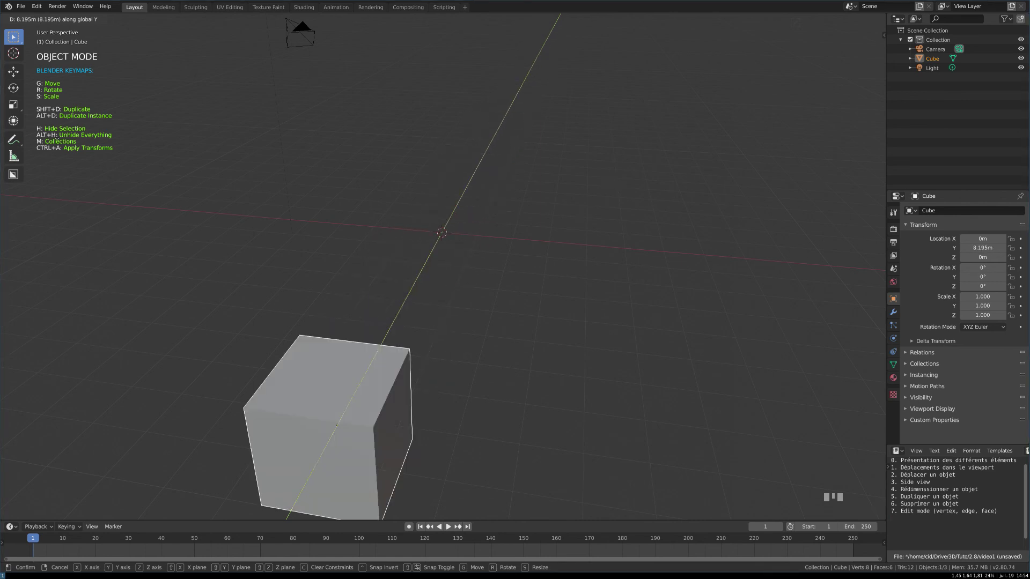
{"action": "right_click", "coordinate": [134, 463]}
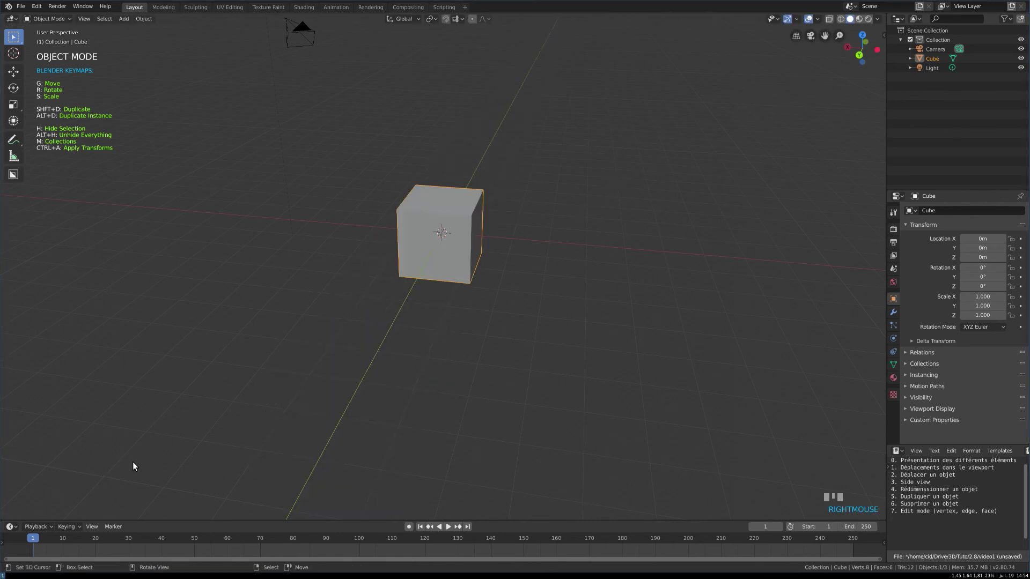
{"action": "key", "text": "g"}
{"action": "key", "text": "z"}
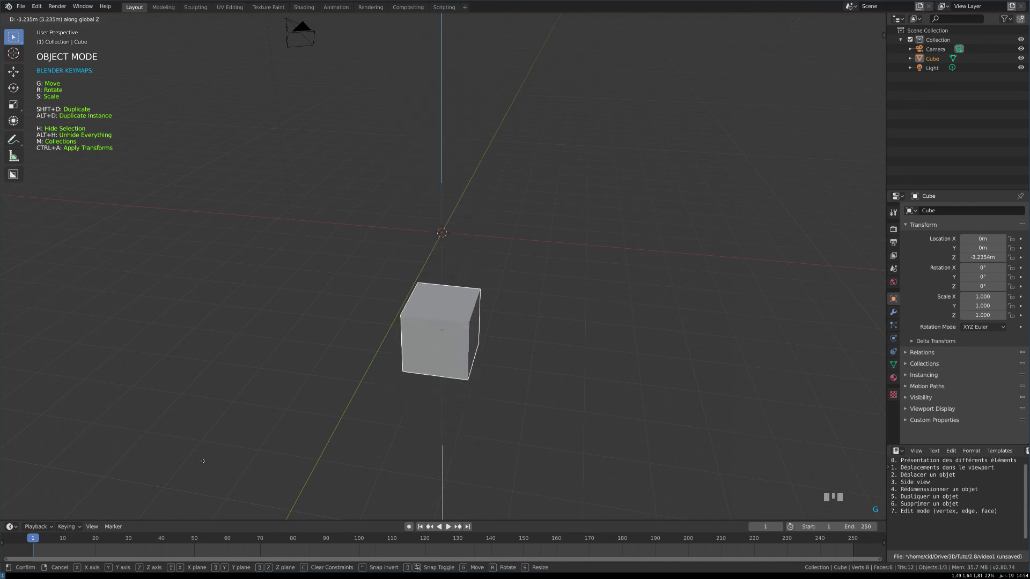
{"action": "right_click", "coordinate": [260, 353]}
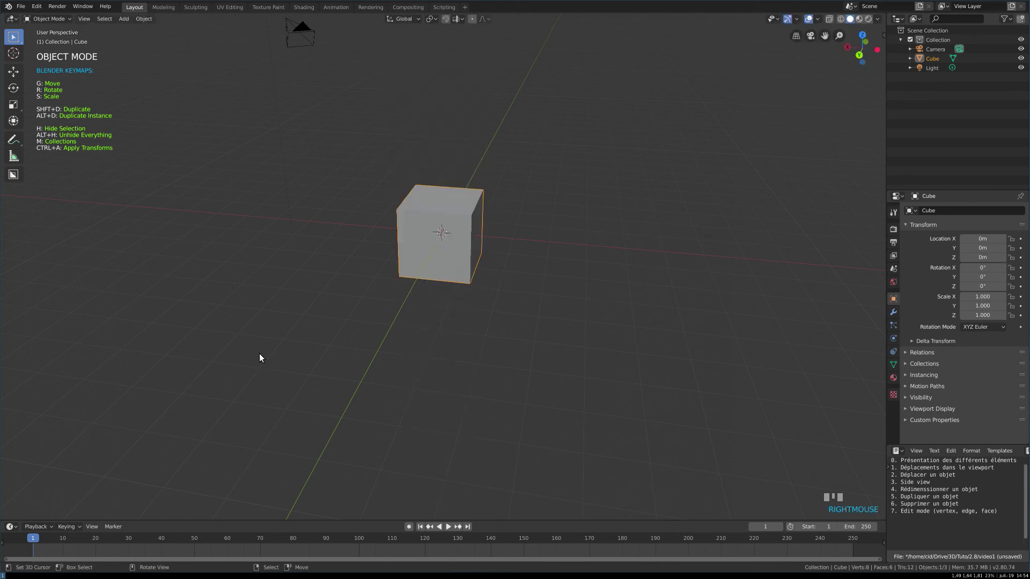
- Reselect the cube, try an unconstrained move in the 3D view, and cancel it
{"action": "right_click", "coordinate": [472, 393]}
{"action": "right_click", "coordinate": [471, 247]}
{"action": "key", "text": "g"}
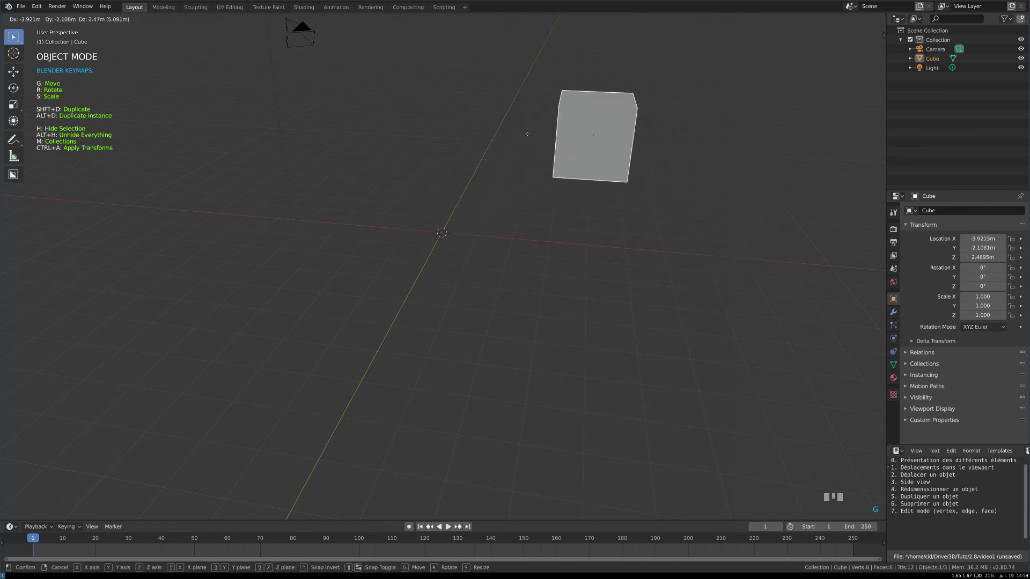
{"action": "right_click", "coordinate": [446, 207]}
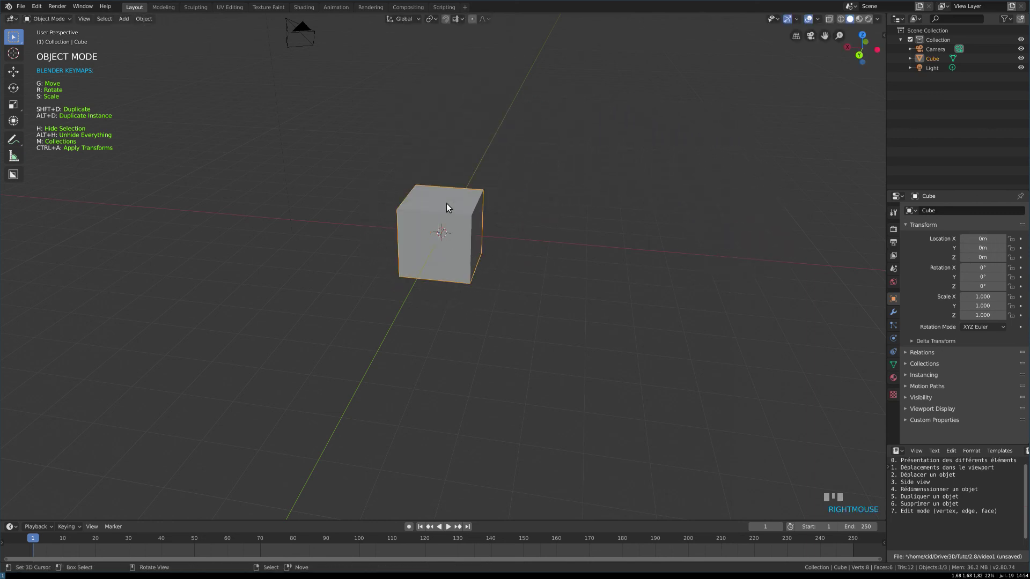